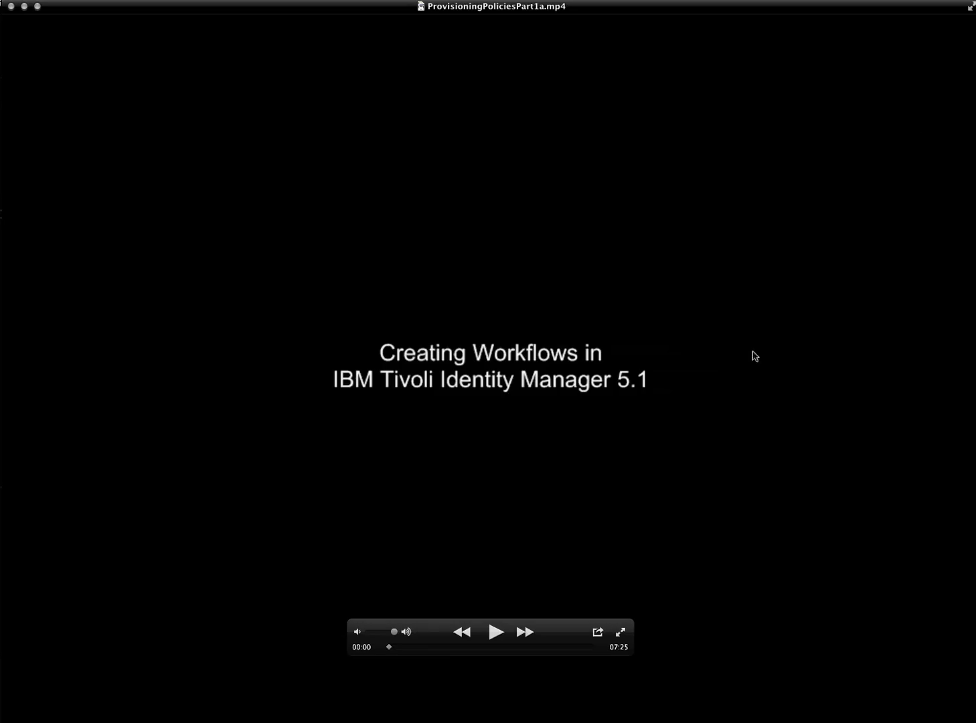
left_click(492, 635)
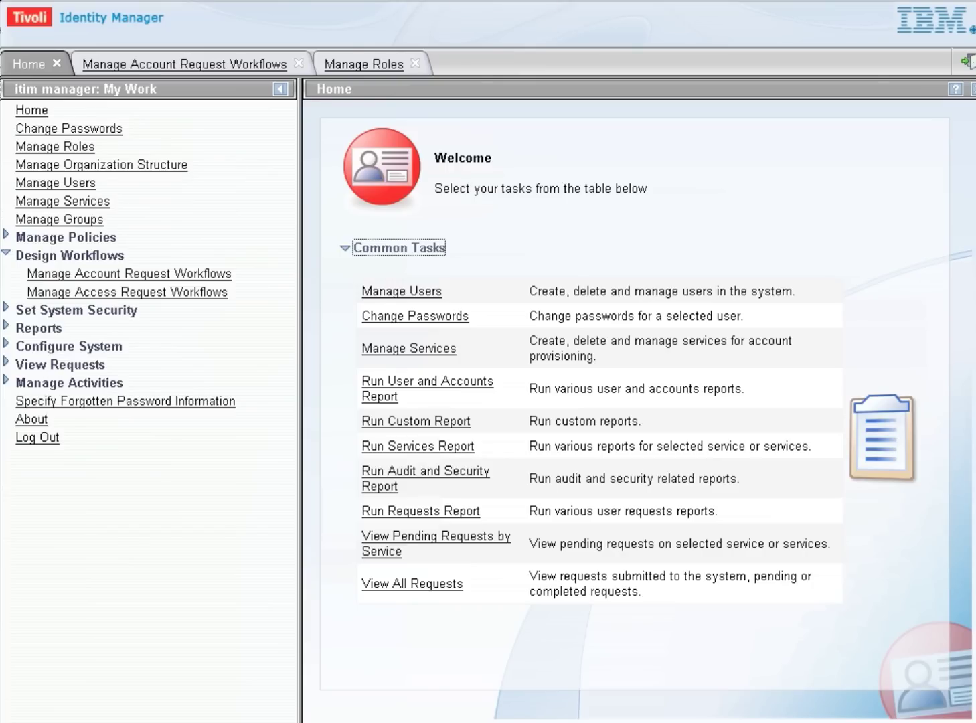
Step: Create an account request workflow named "Manager and IT Approval" with the service type CSVFileWriter Service
left_click(227, 273)
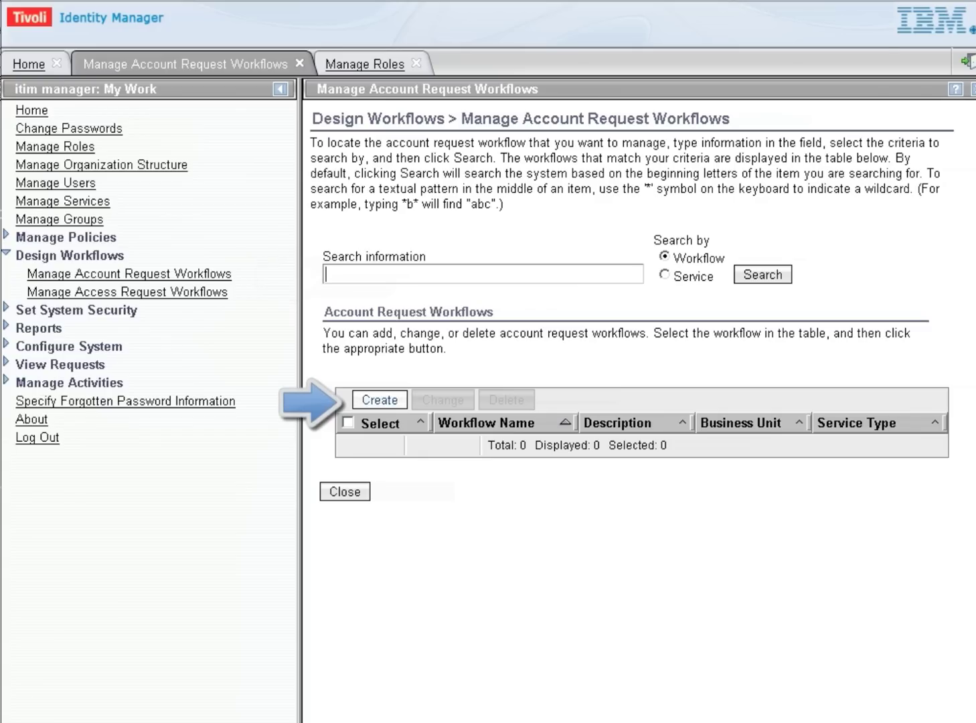
left_click(380, 399)
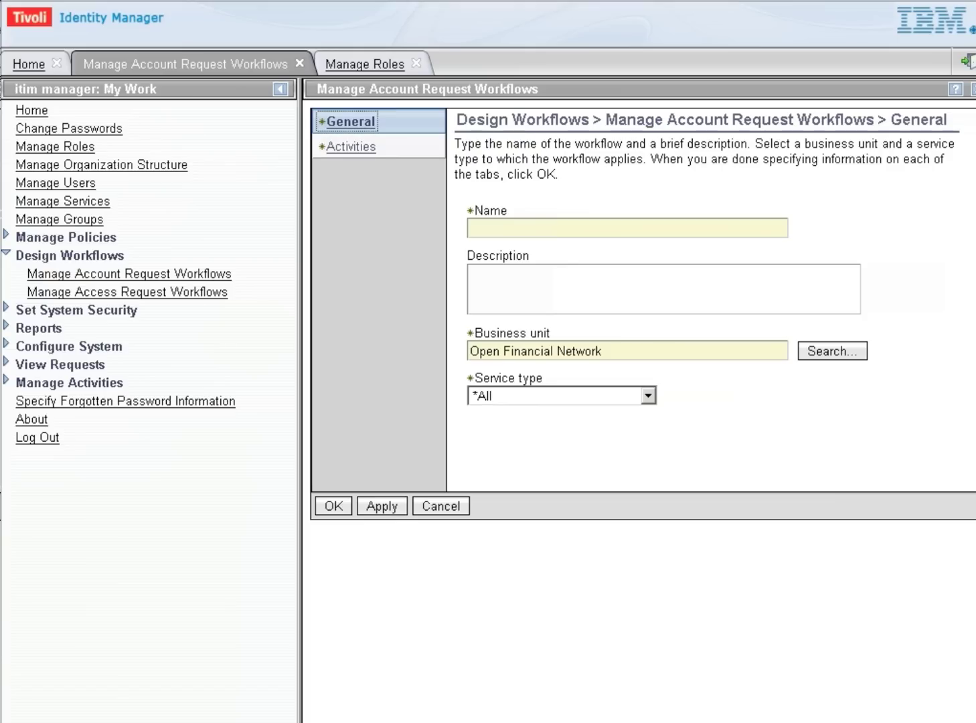
left_click(469, 228)
type("Mana")
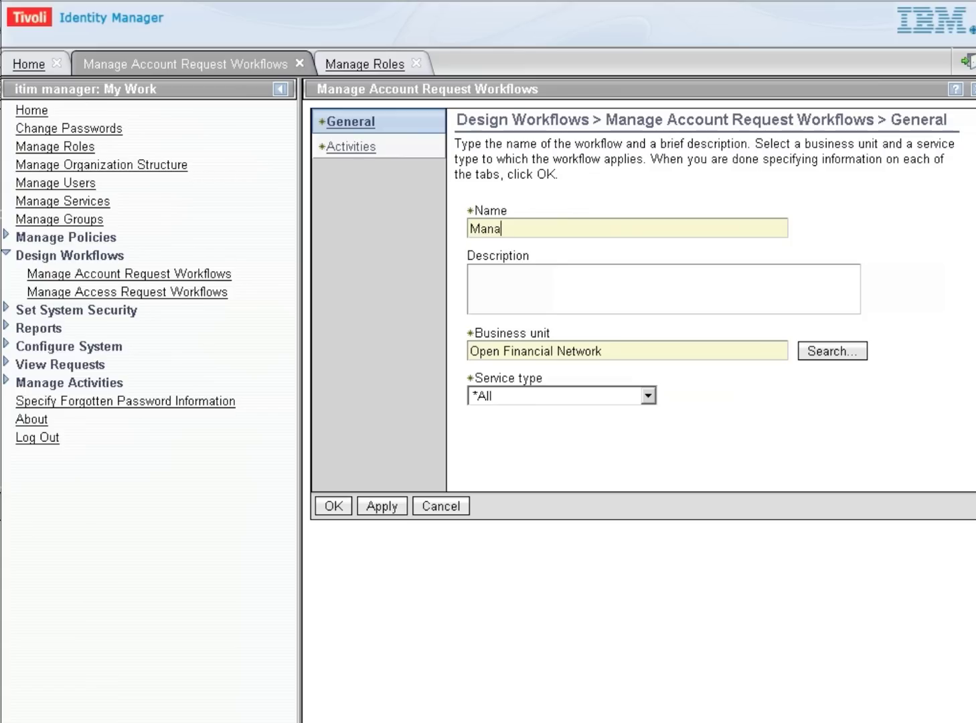
type("ger and IT Approval")
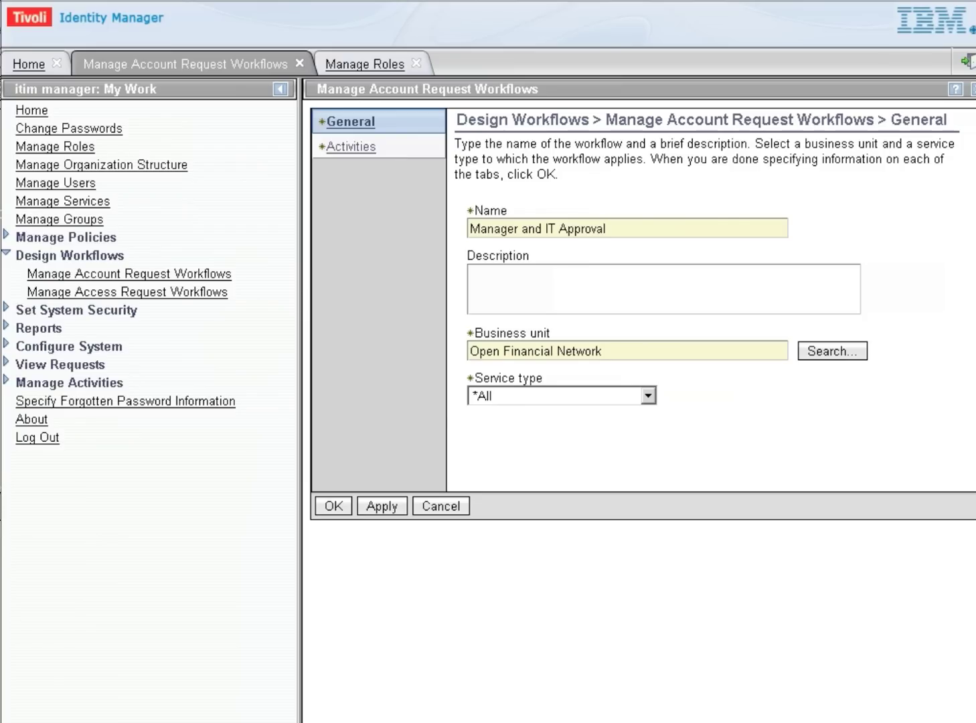
left_click(648, 395)
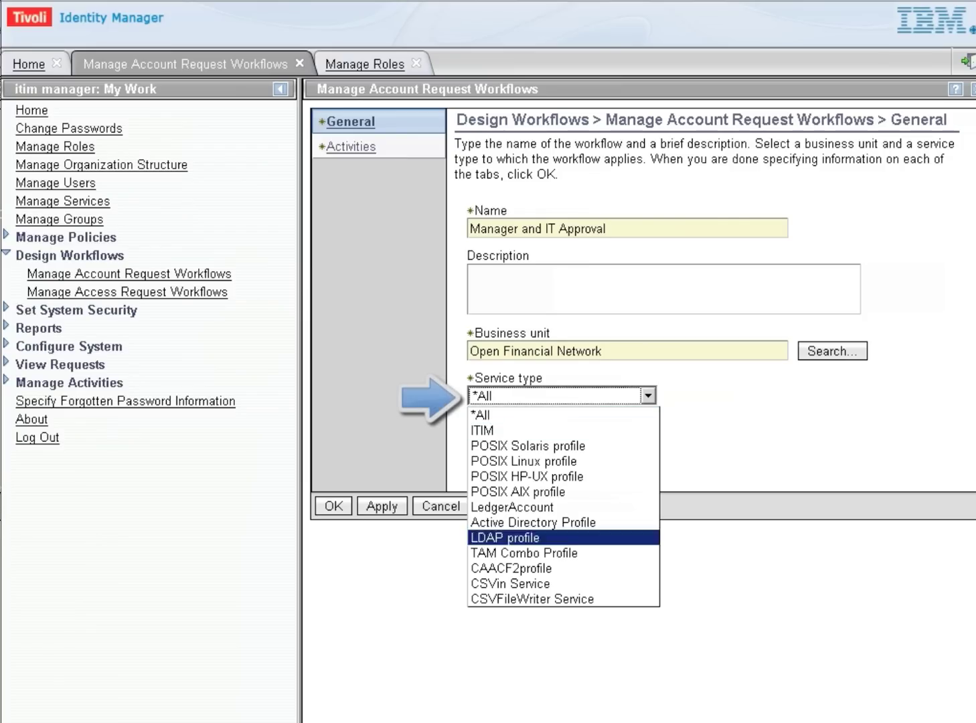
left_click(532, 599)
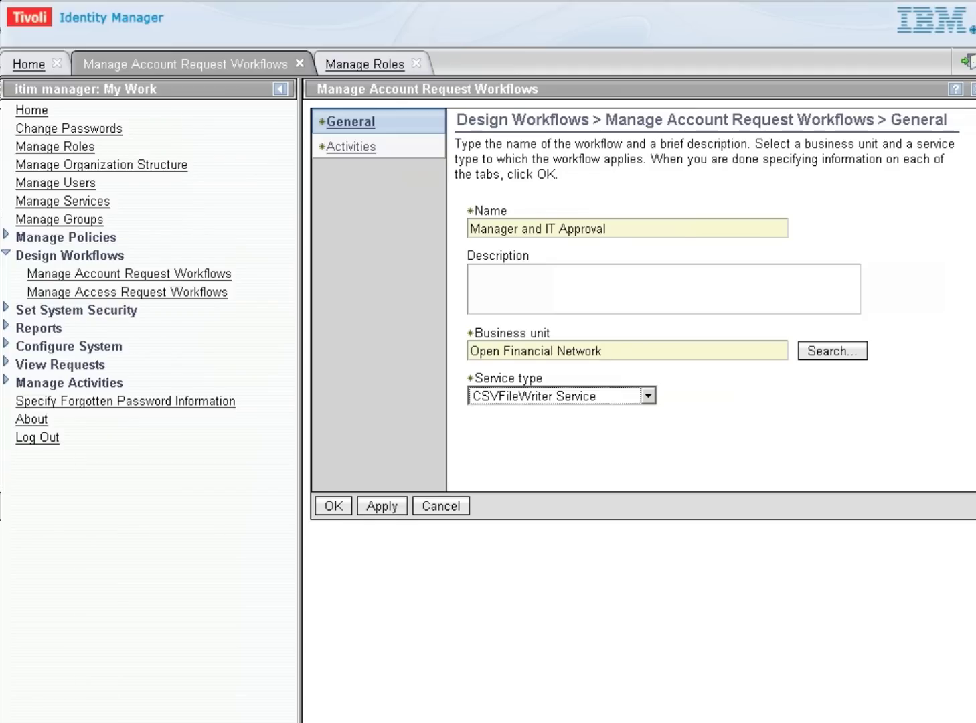
Step: Add an approval activity to the workflow's simple activities definition and name it "Manager Approval"
left_click(350, 147)
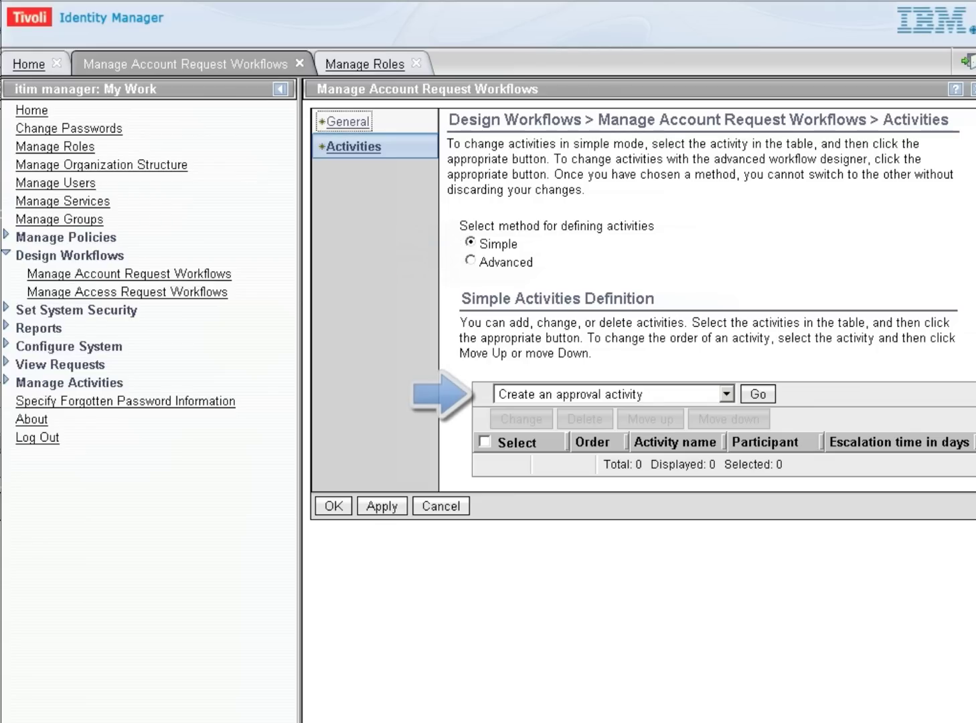
left_click(726, 394)
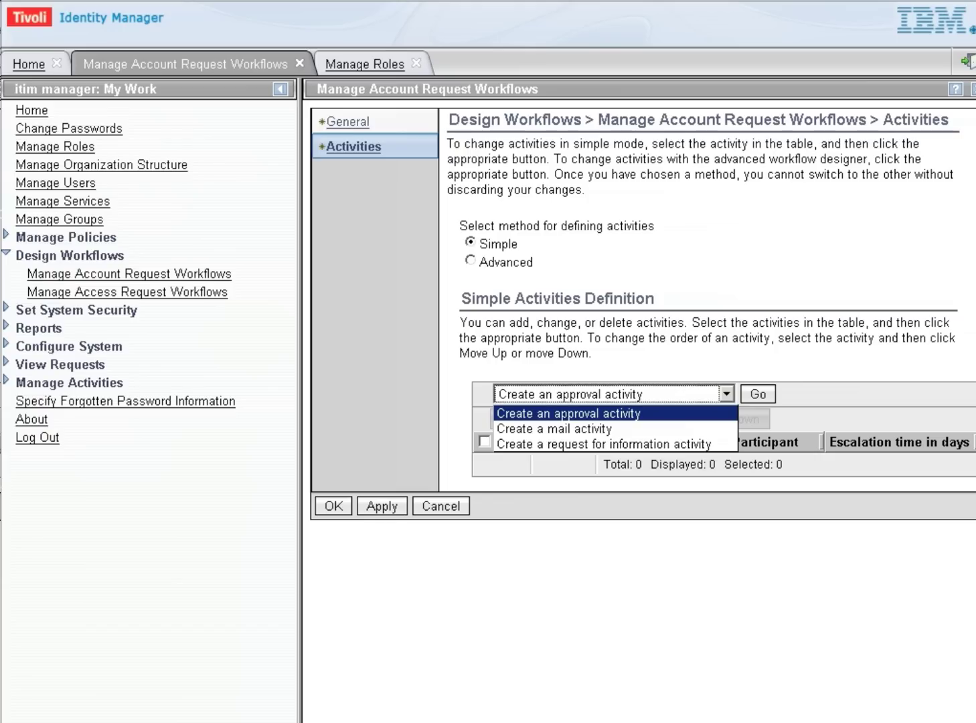
left_click(569, 413)
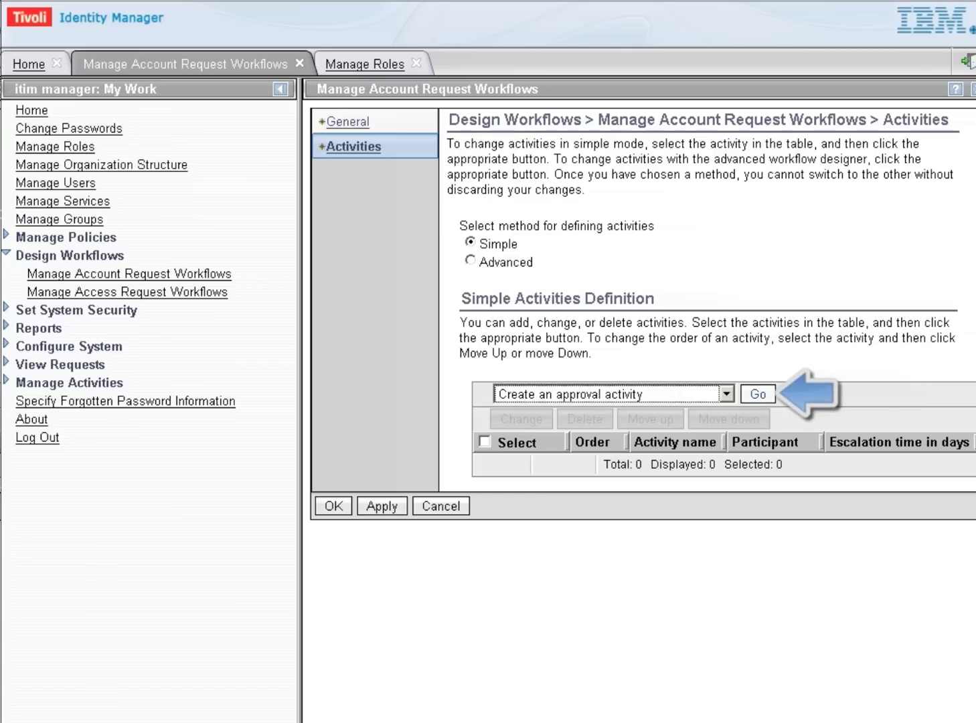
left_click(757, 394)
key("Return")
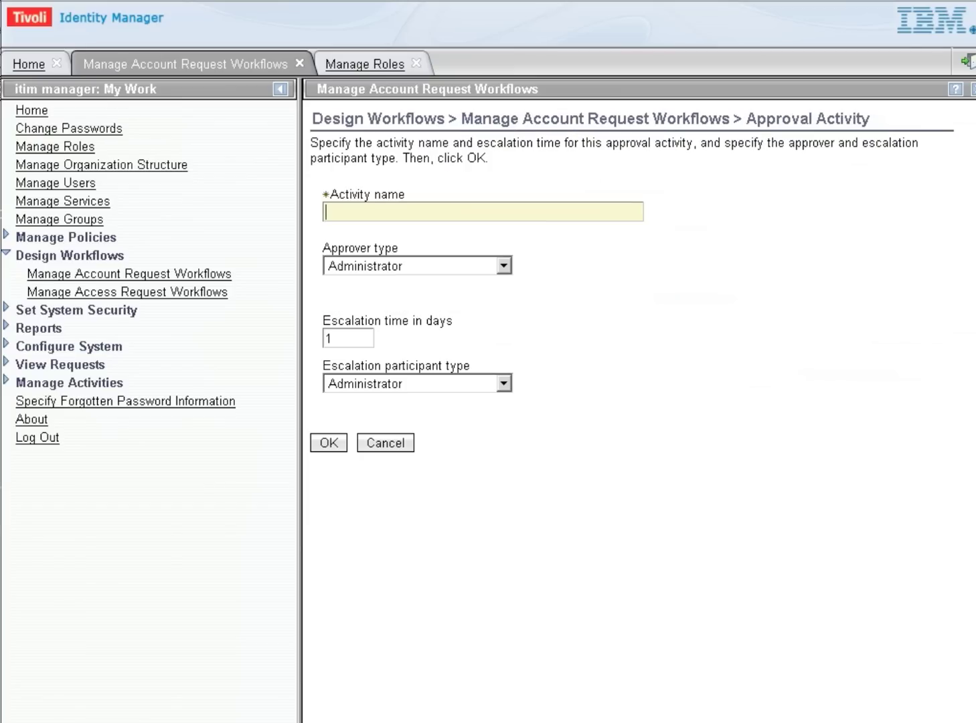
key("Down")
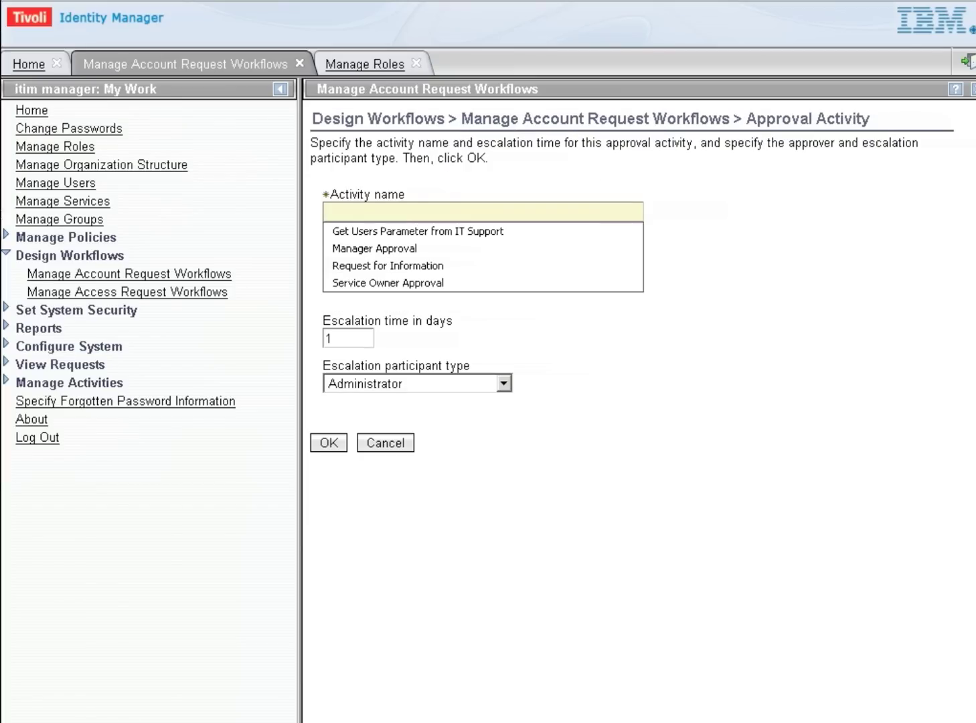
key("Down")
key("Down")
key("Return")
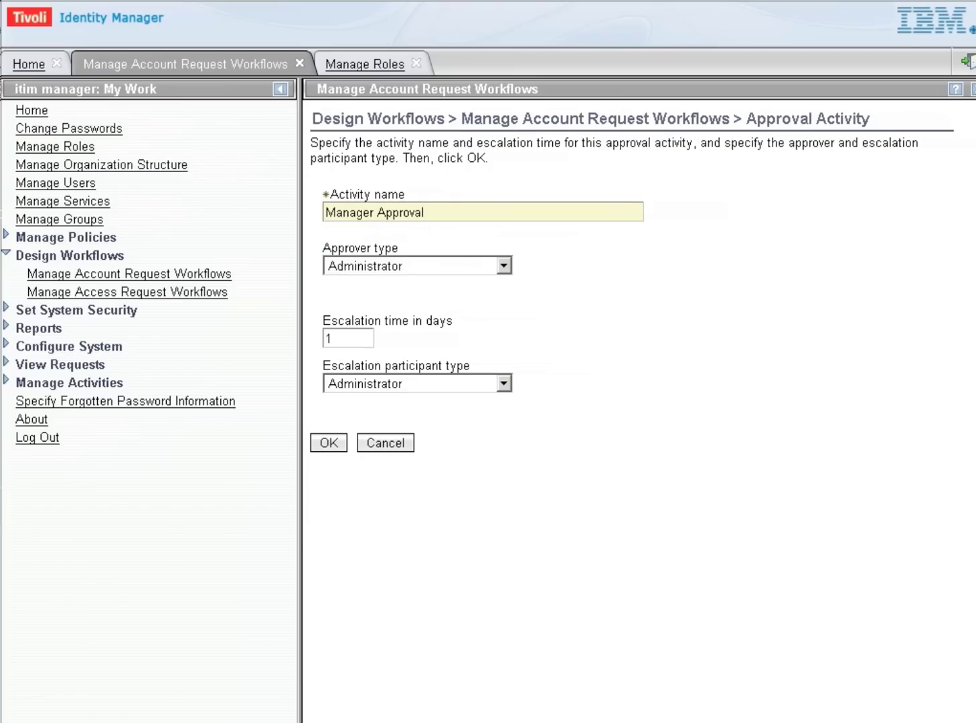
Step: Set the approver type of the approval activity to Manager and save the activity
left_click(503, 266)
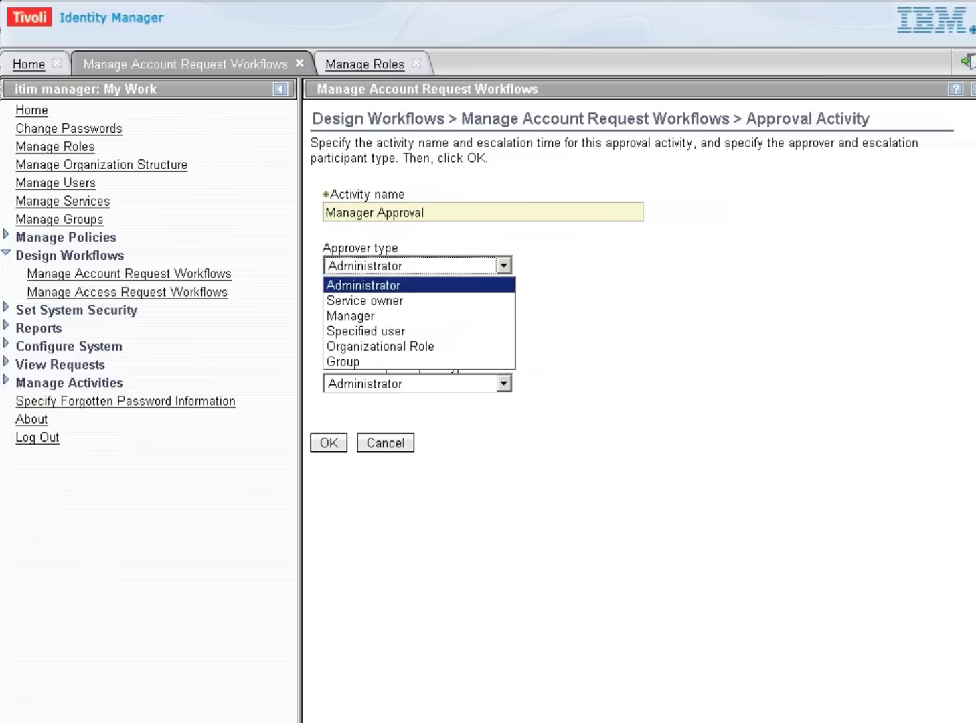
key("Return")
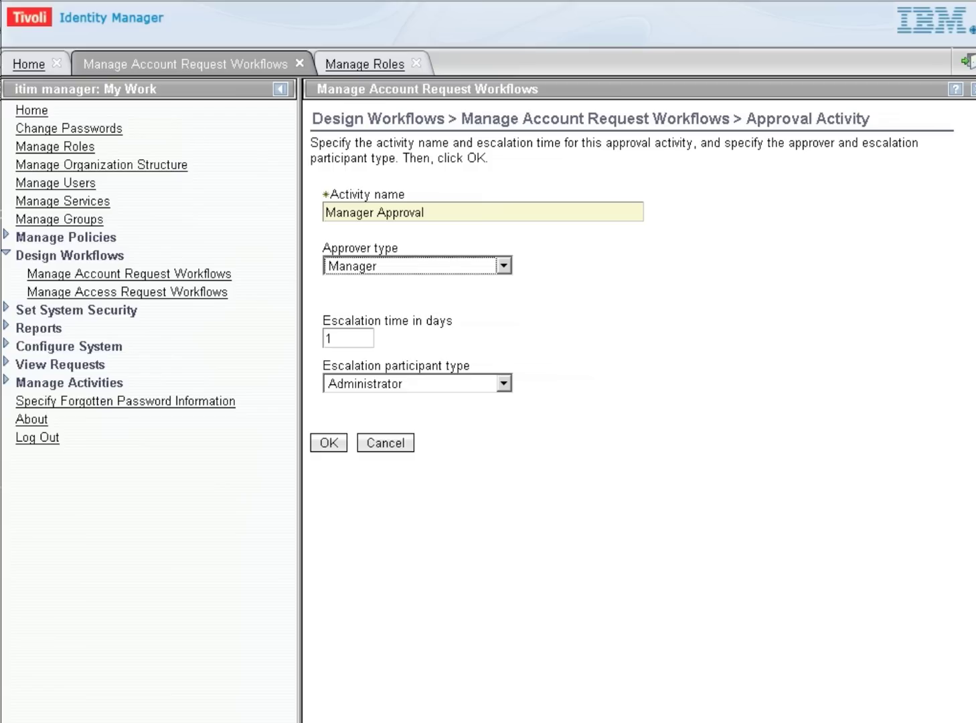
left_click(329, 443)
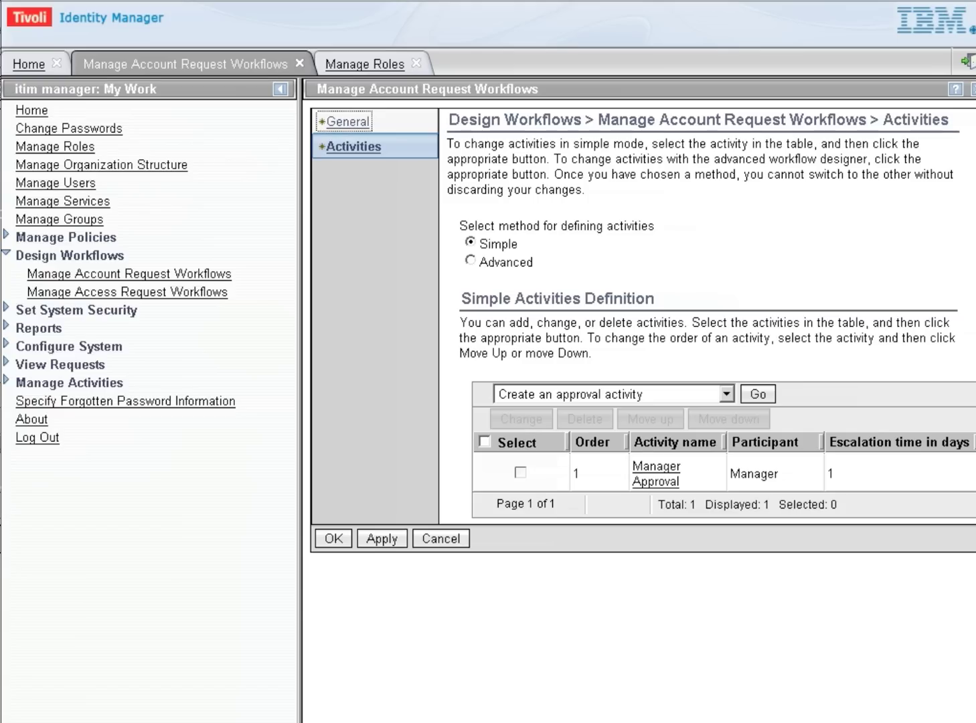
Step: Add a request for information activity to the workflow and name it "Ask IT for Information"
left_click(726, 394)
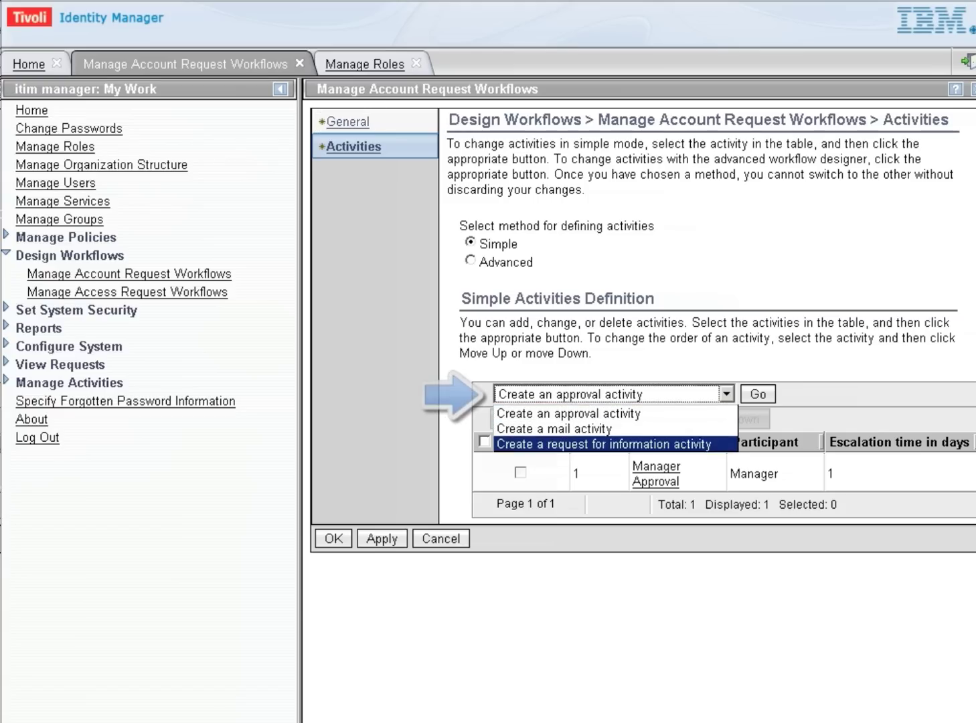
key("Return")
key("Tab")
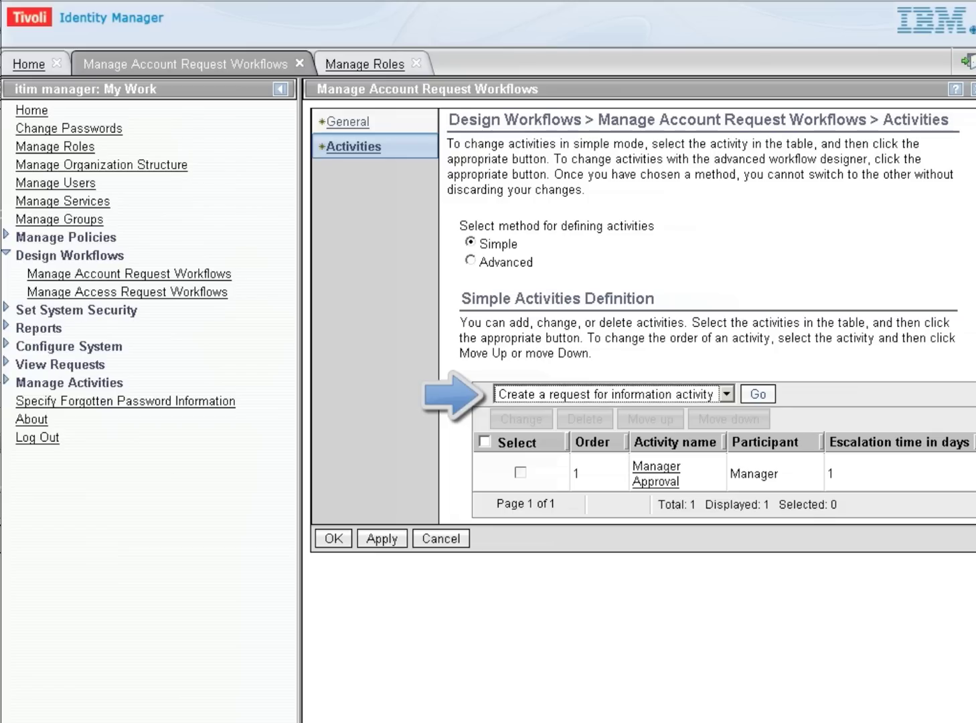
key("Return")
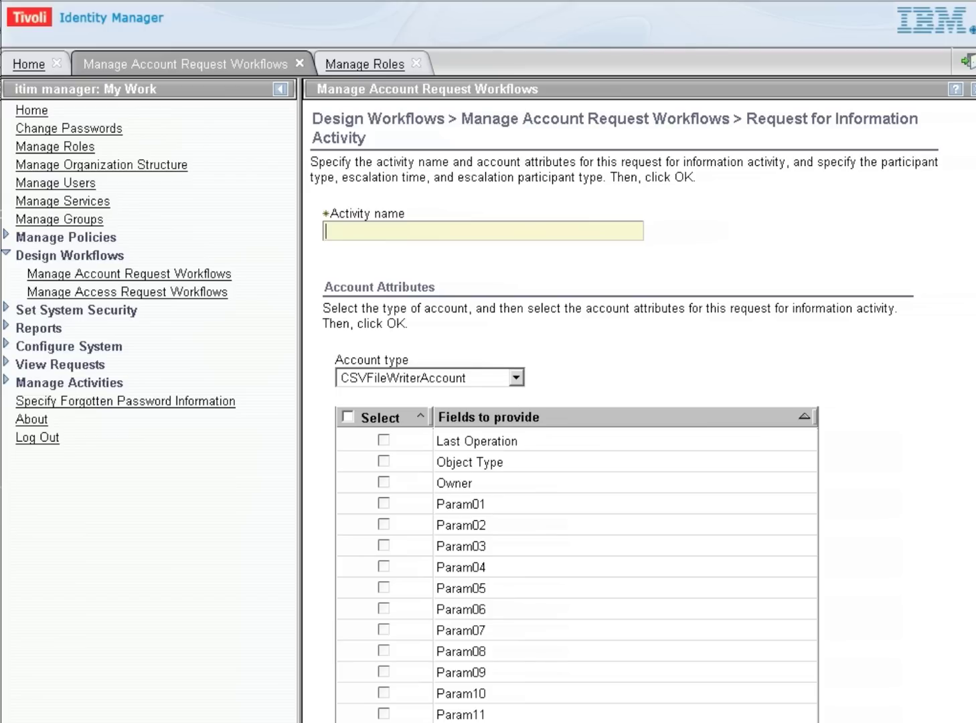
type("Ask IT for Information")
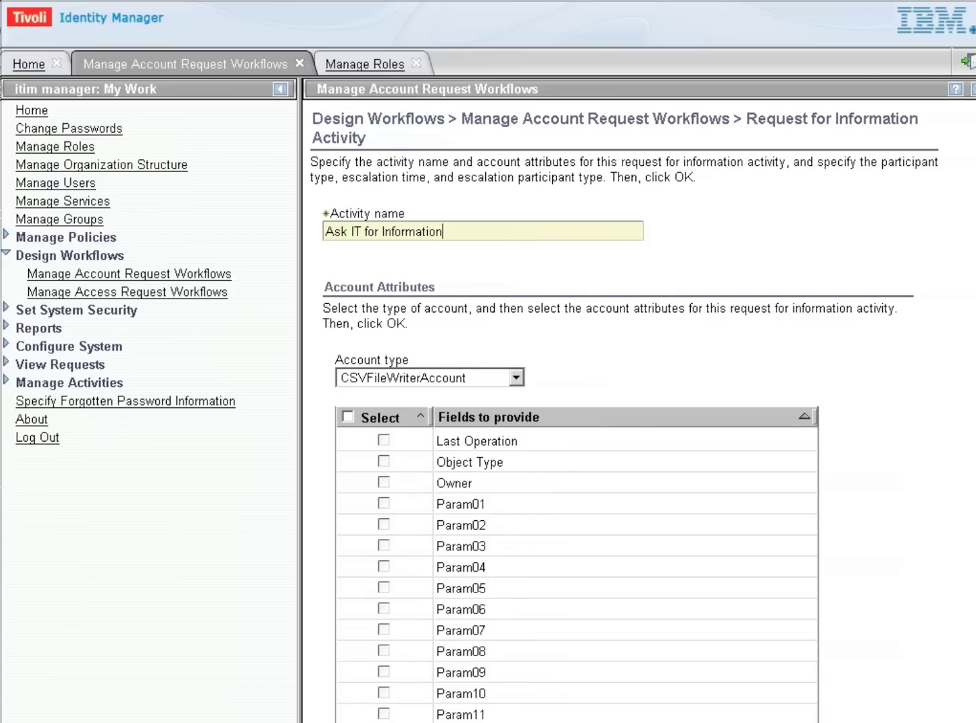
Step: Select Param01, Param02 and Param03 as the account fields to provide in the information request
left_click(384, 503)
left_click(384, 524)
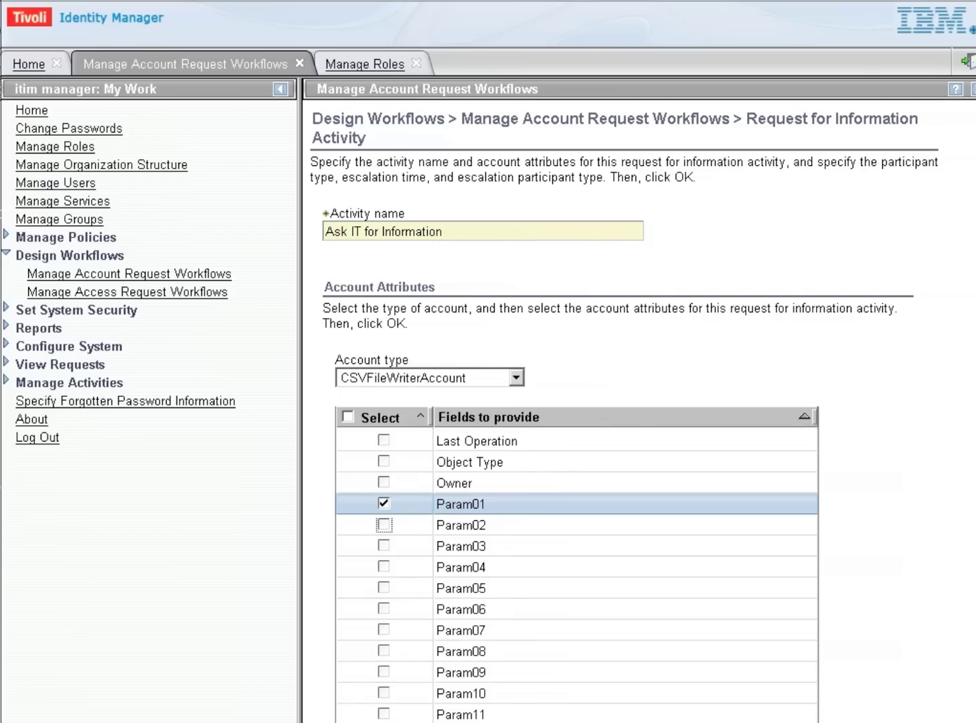
left_click(383, 546)
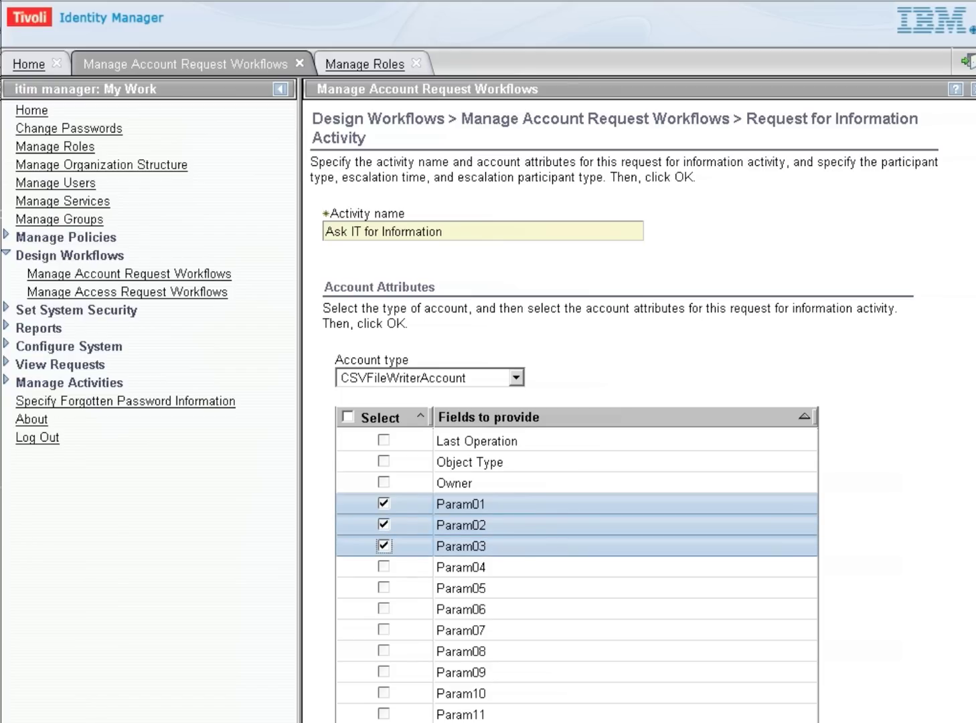
Step: Set the participant type of the information request activity to Organizational Role
scroll(575, 401, "down", 10)
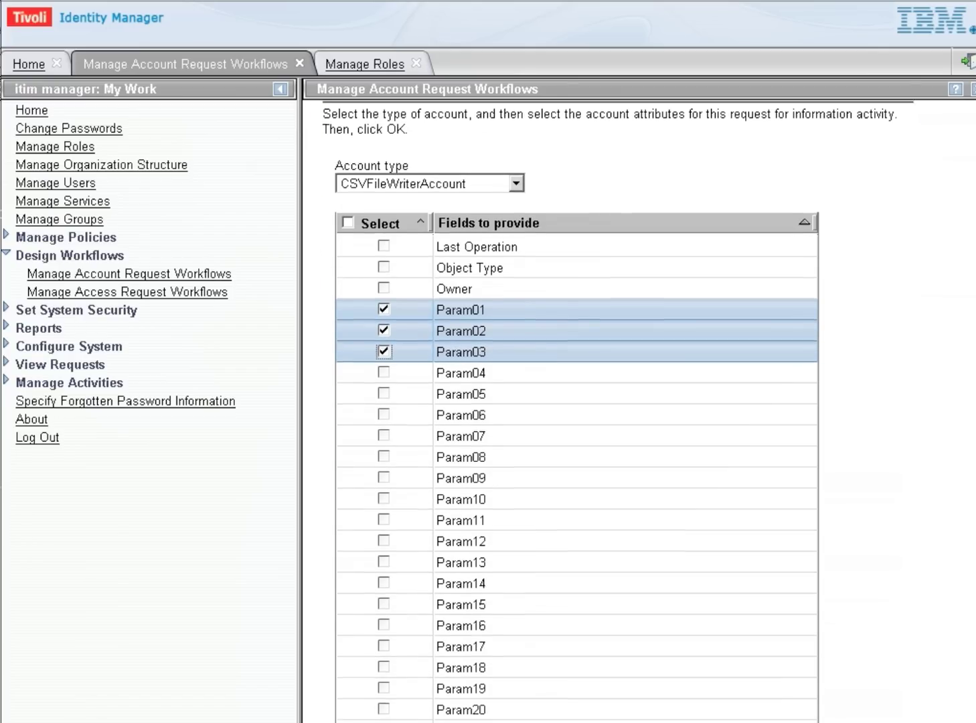
scroll(575, 401, "down", 1)
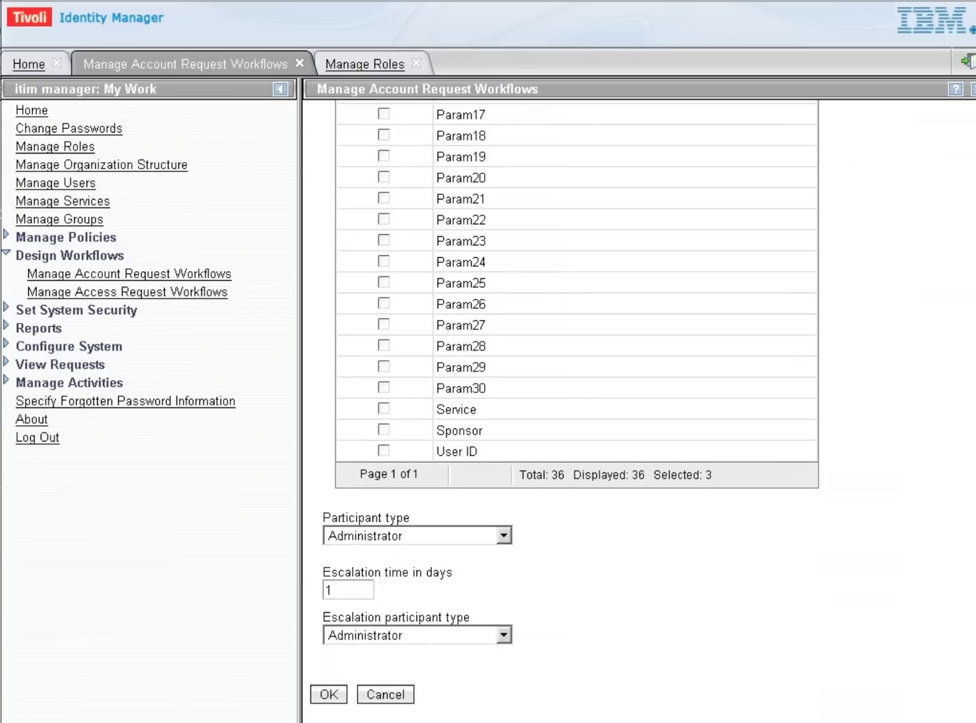
left_click(503, 536)
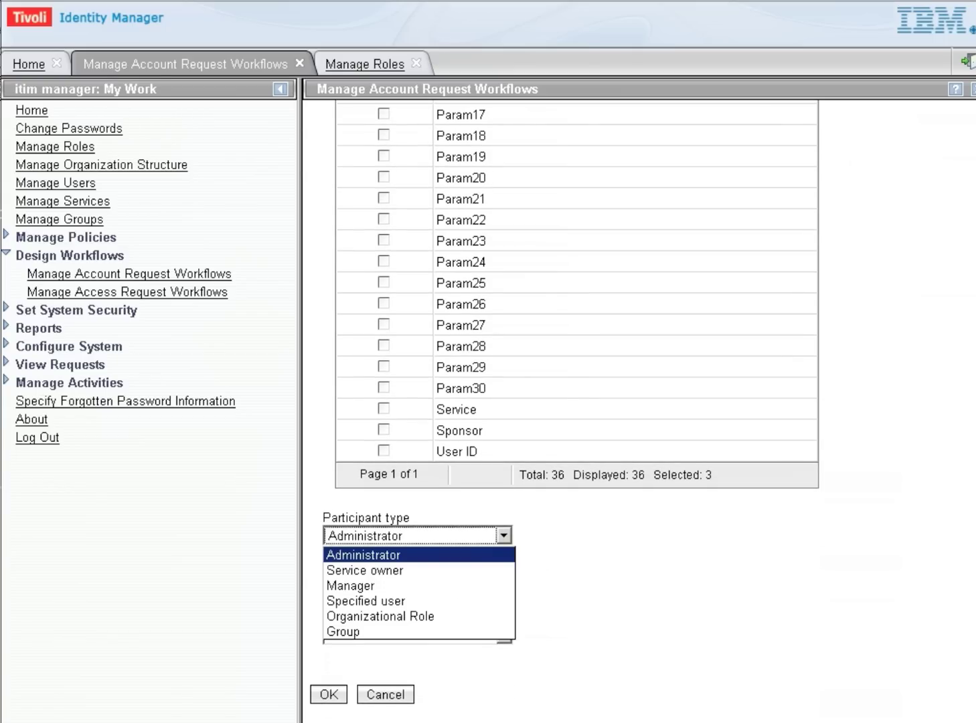
key("Down")
key("Down")
key("Down")
key("Down")
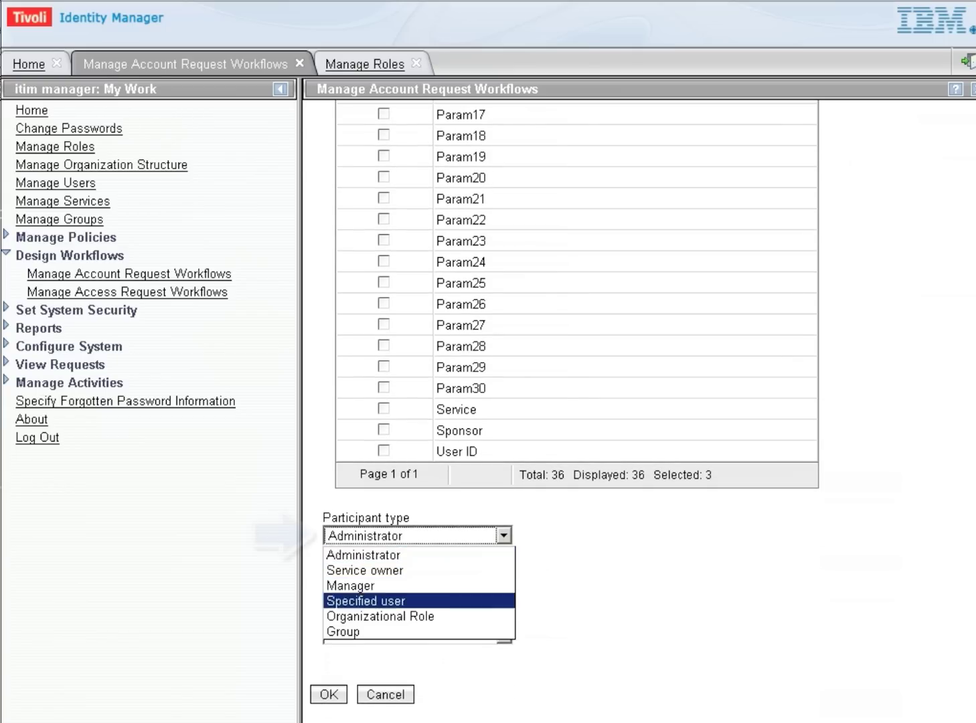
key("Return")
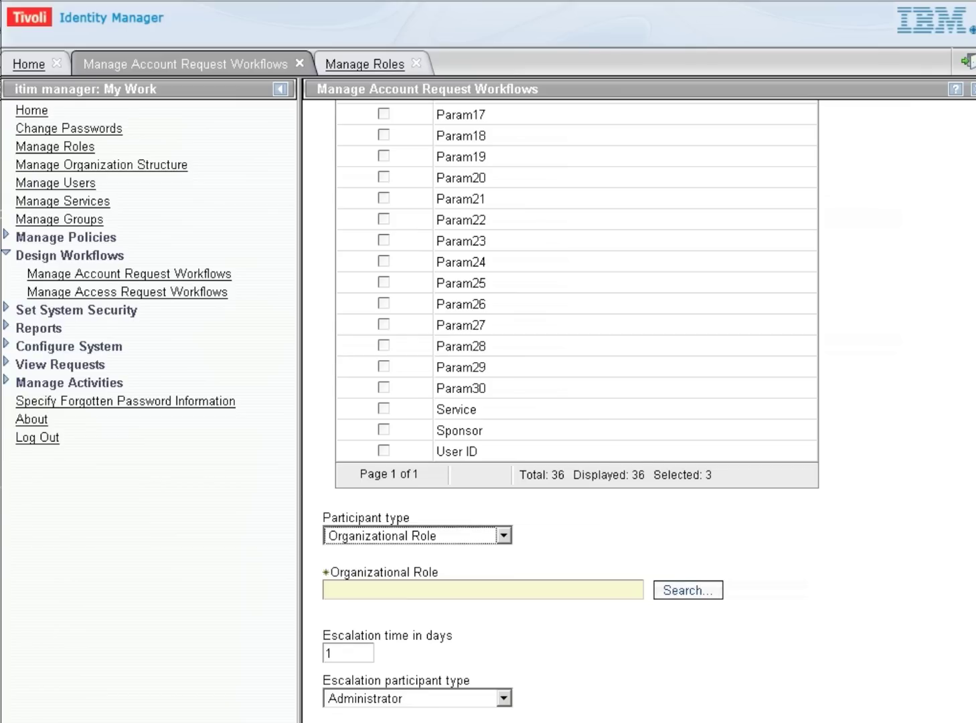
Step: Search the roles for "it", assign IT Account Approvers as the activity's organizational role, and save the activity
left_click(688, 590)
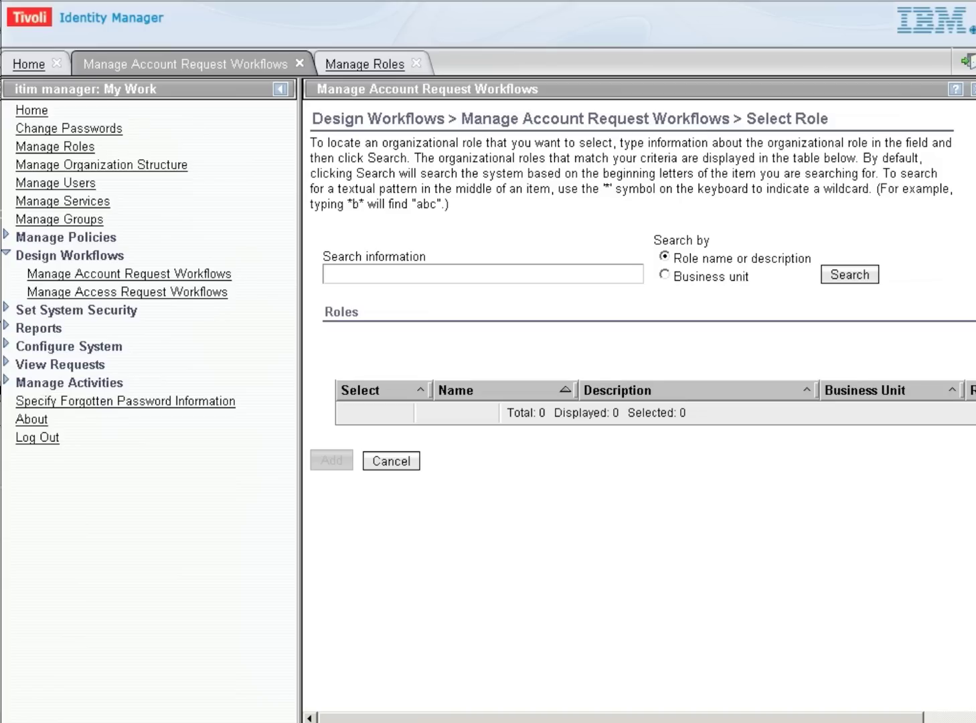
type("it")
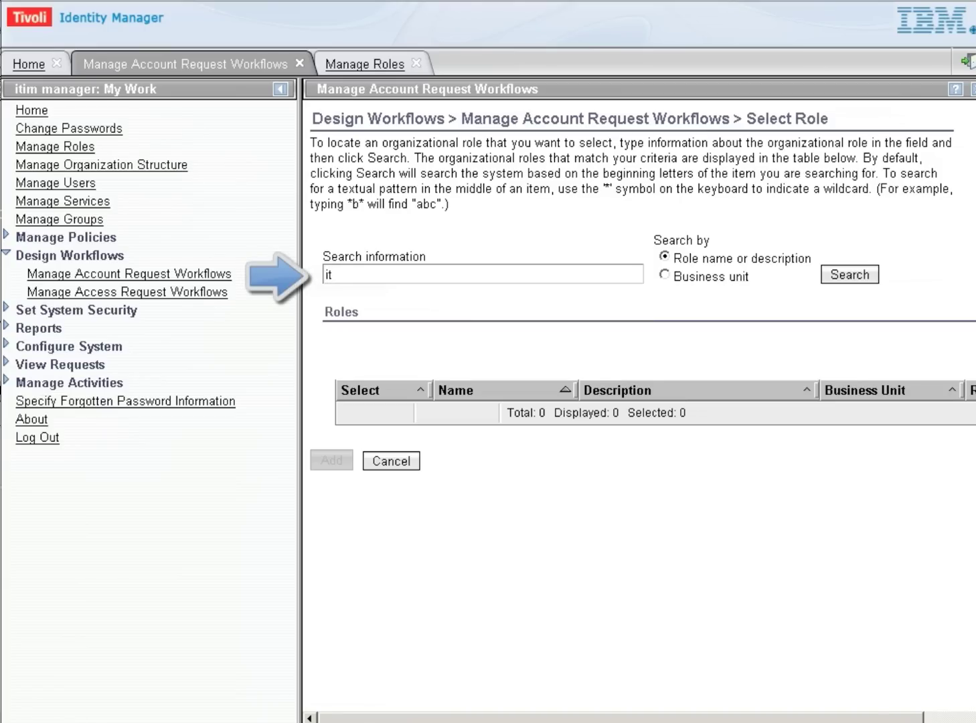
left_click(849, 275)
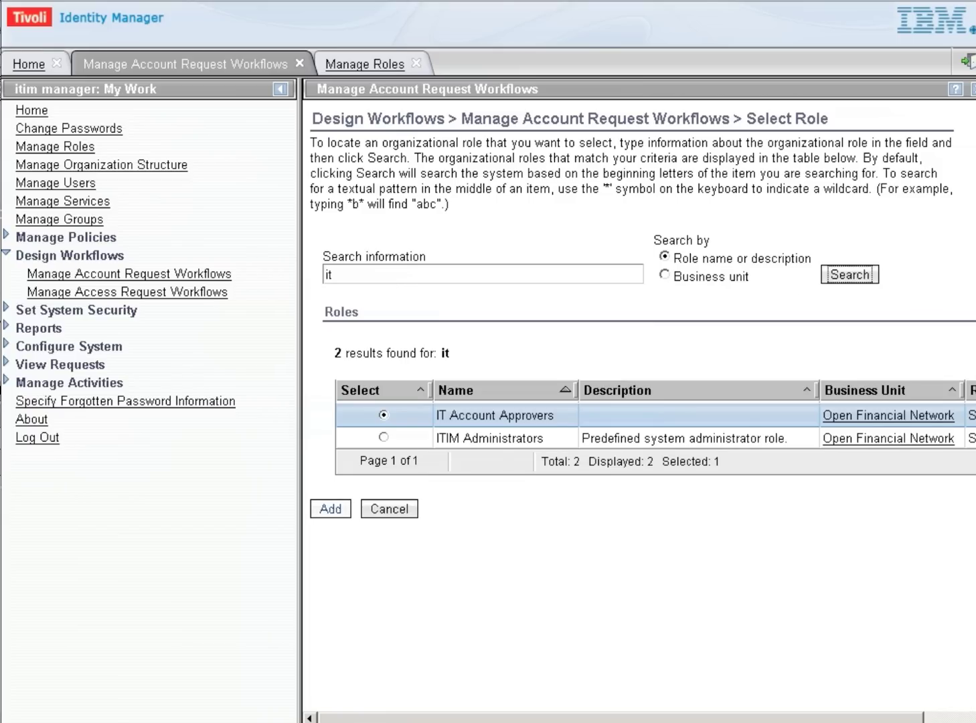
left_click(329, 509)
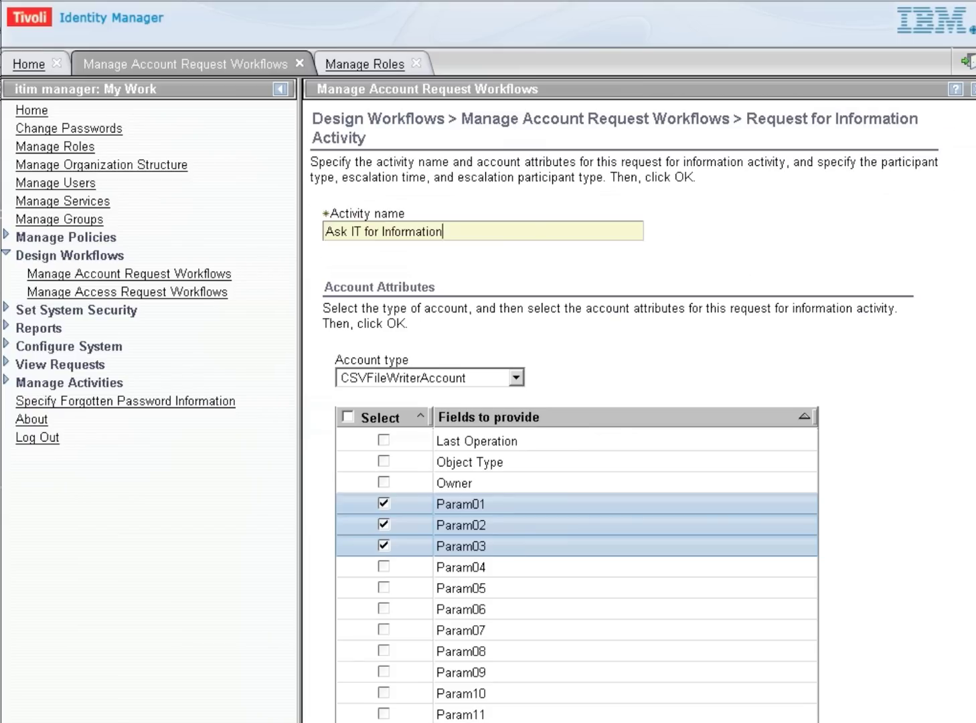
scroll(622, 401, "down", 10)
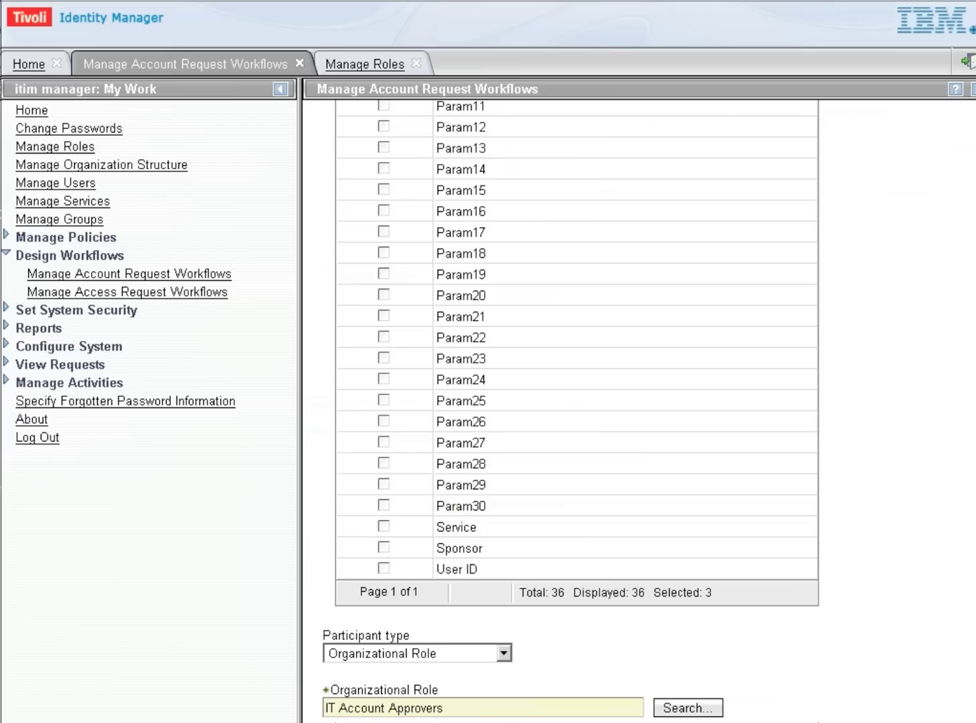
scroll(575, 401, "down", 3)
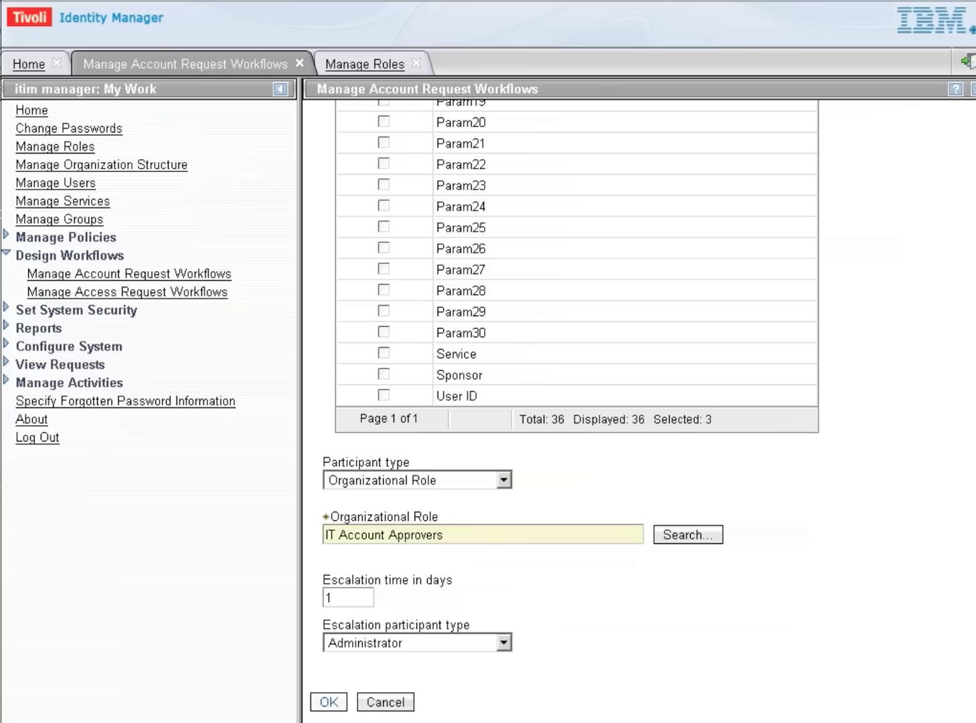
left_click(328, 701)
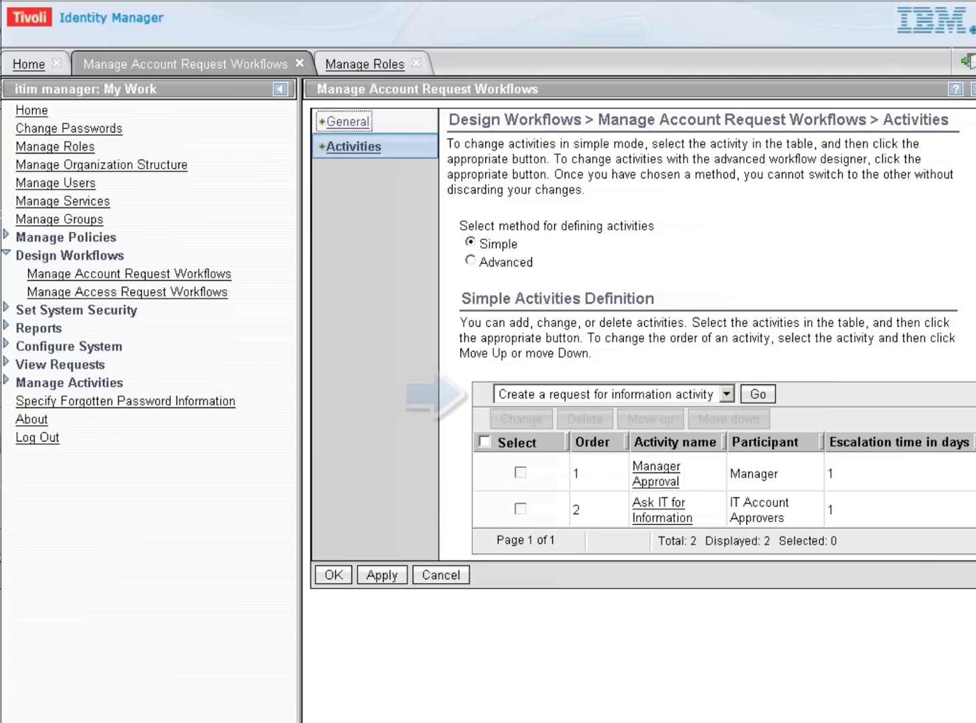
Step: Add an approval activity to the workflow and name it "Service Owner Approval"
left_click(726, 395)
left_click(616, 413)
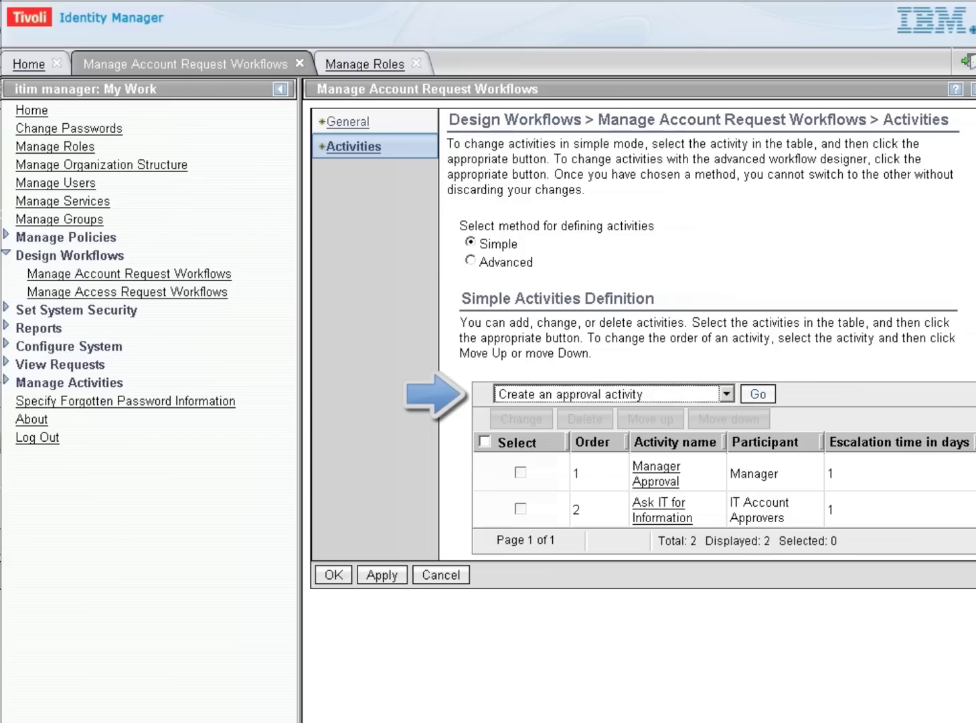
left_click(757, 394)
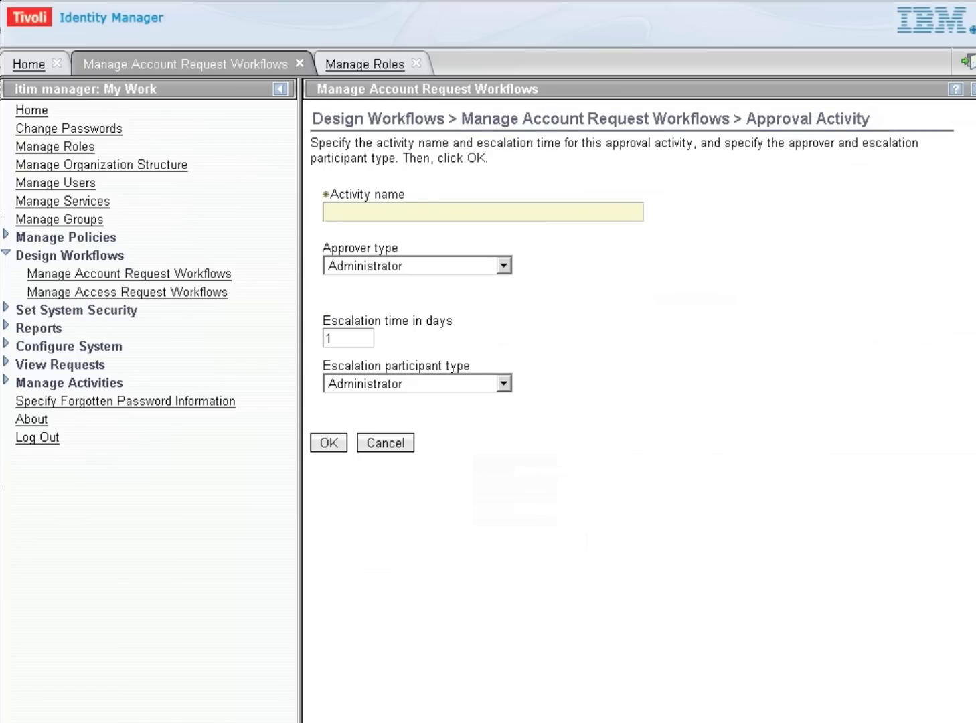
key("Down")
key("Down")
left_click(388, 299)
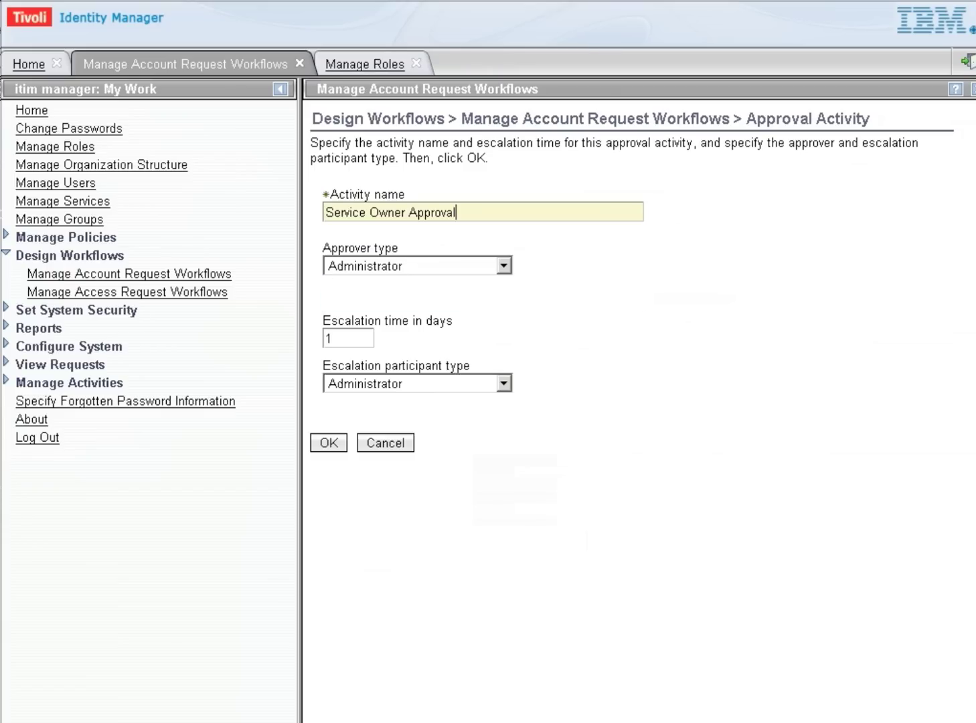
Step: Set the approver type of the Service Owner Approval activity to Service owner and save the activity
left_click(503, 266)
key("Down")
key("Return")
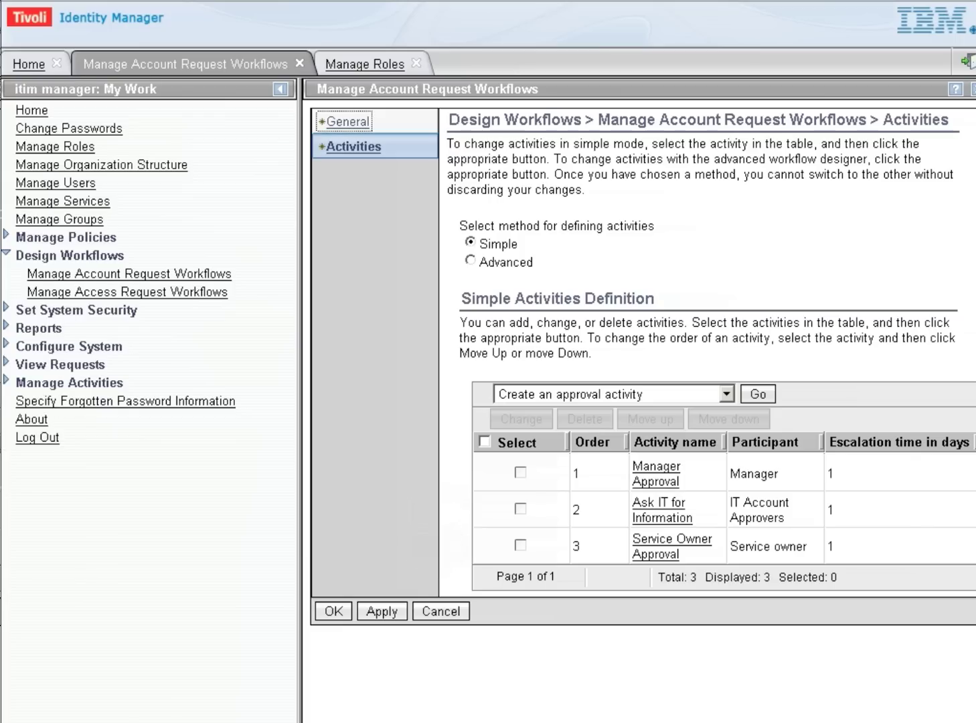
Step: Save the account request workflow, dismiss the message, and switch the method for defining activities to Advanced
left_click(382, 611)
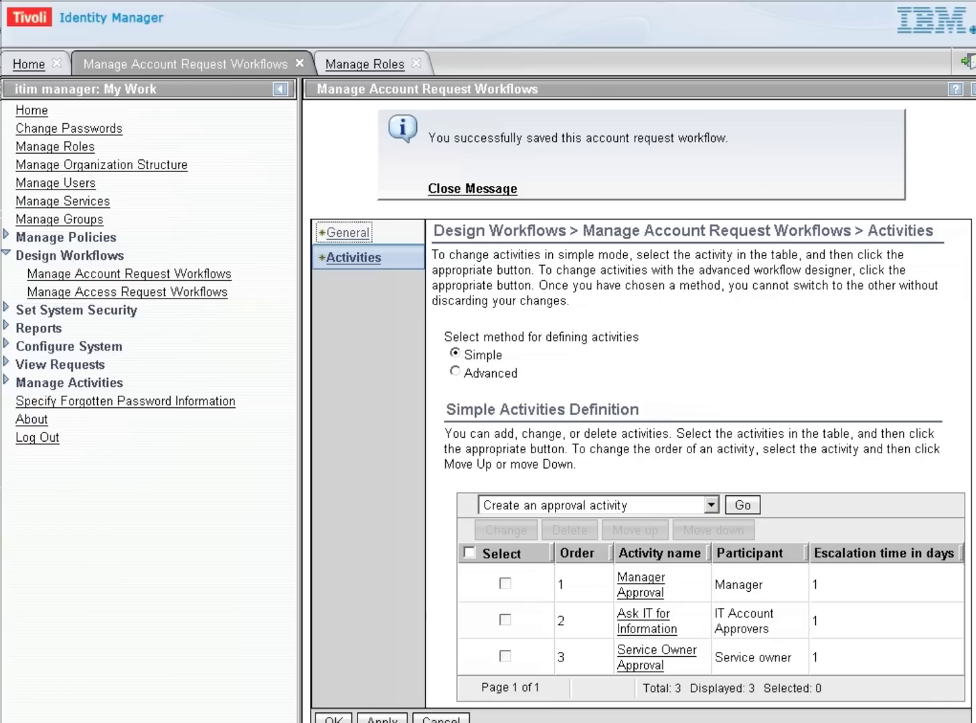
left_click(473, 188)
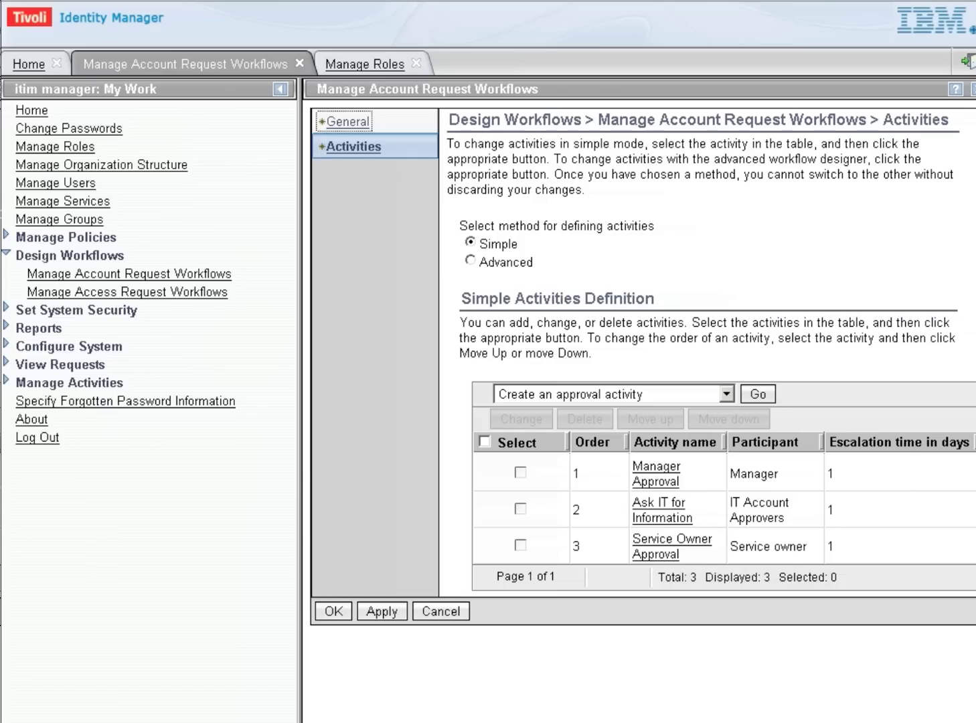
left_click(471, 261)
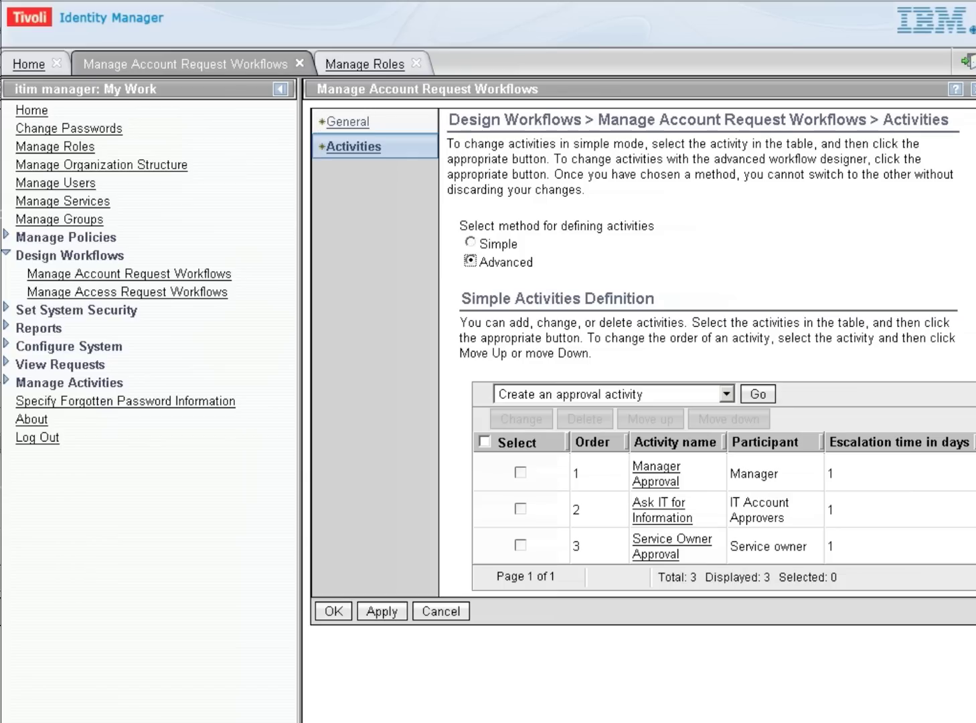